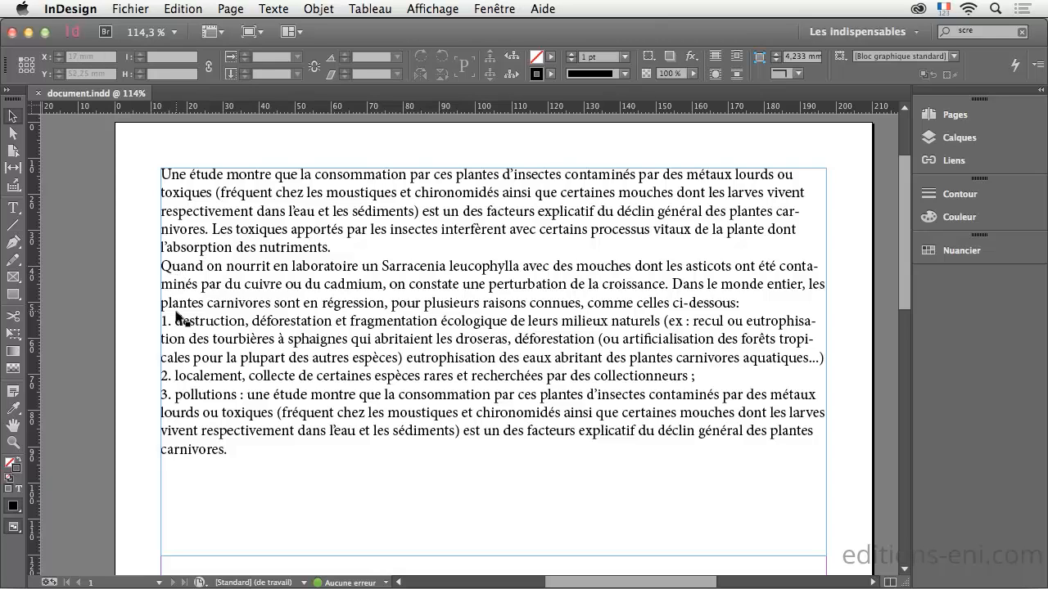
Show the hidden characters and give the paragraph starting "Quand on nourrit" a drop cap two lines high.
click(274, 9)
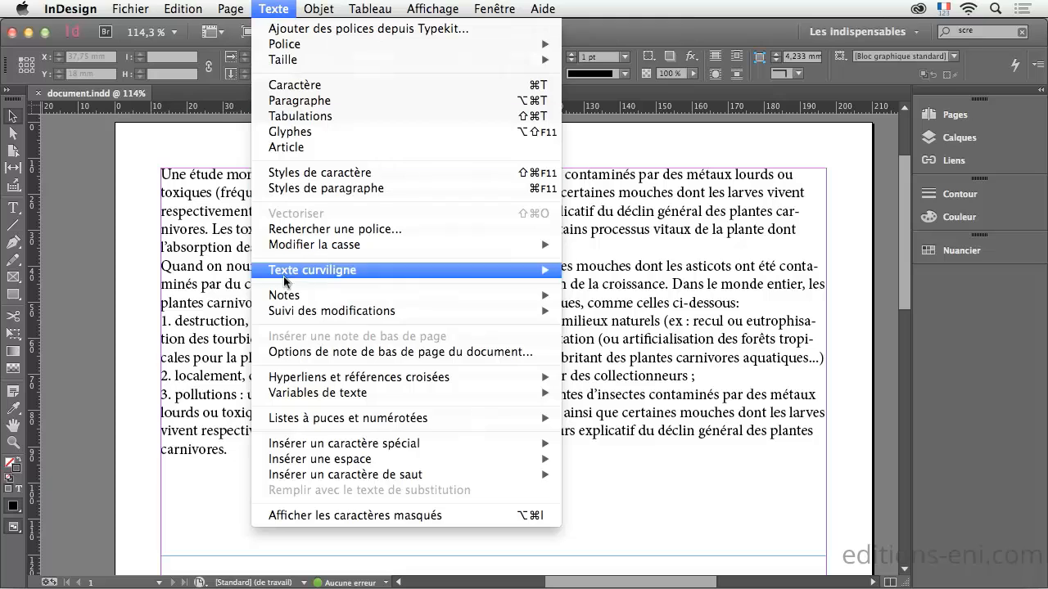
click(307, 515)
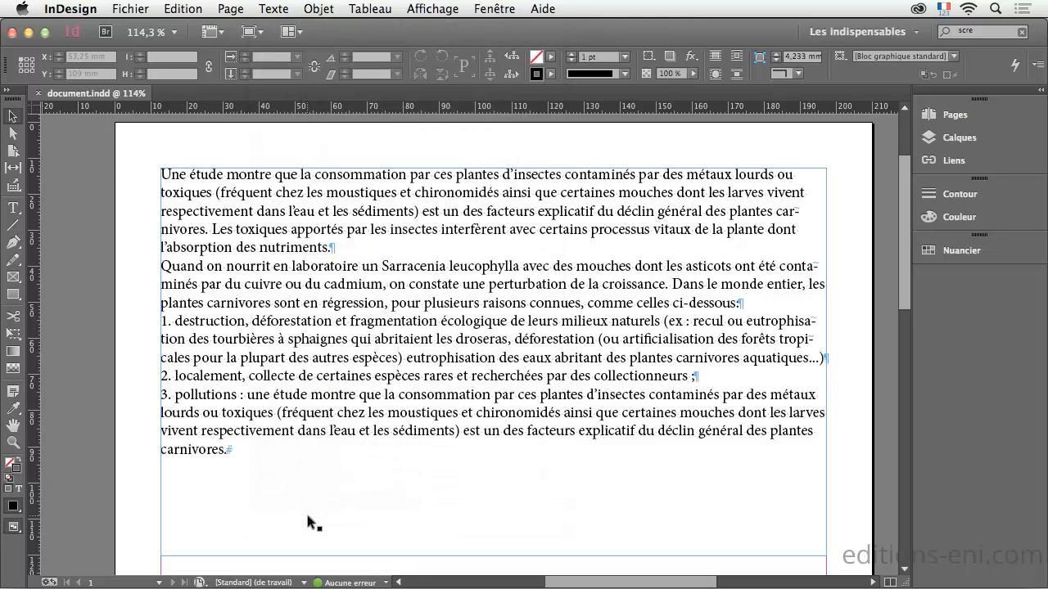
click(14, 209)
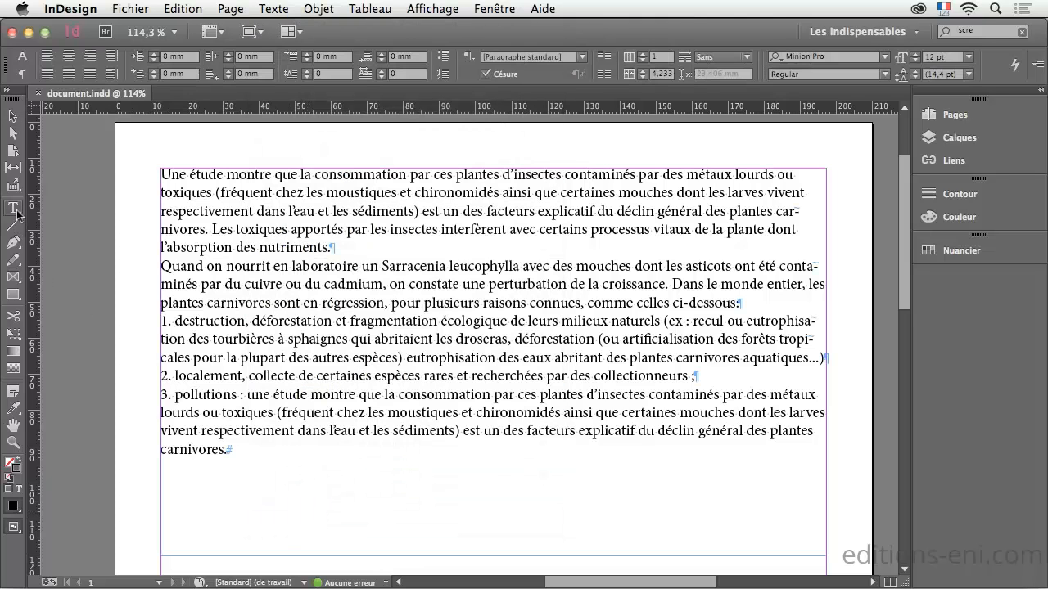
click(254, 280)
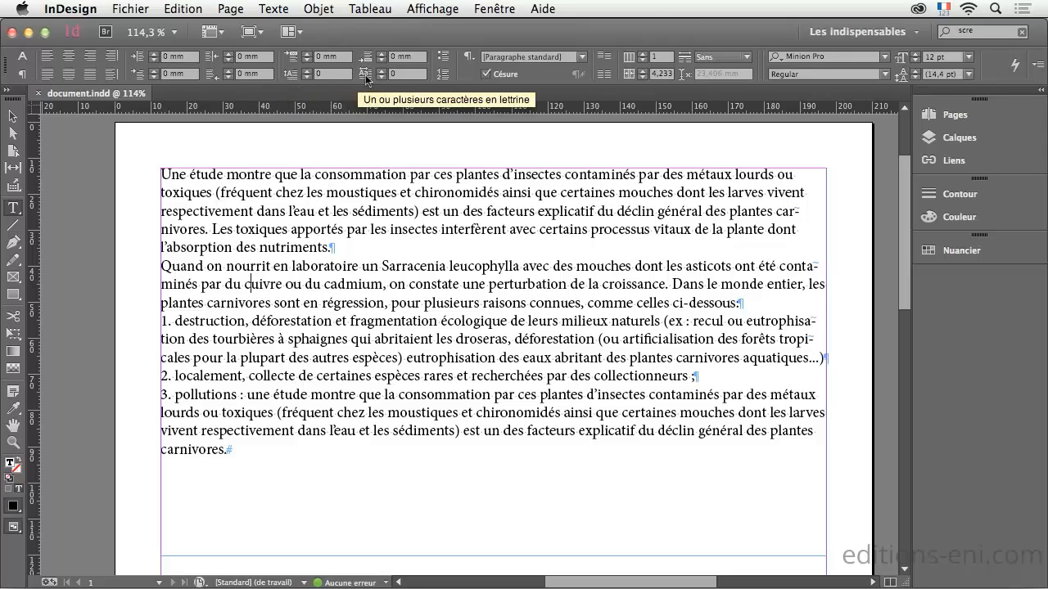
click(308, 71)
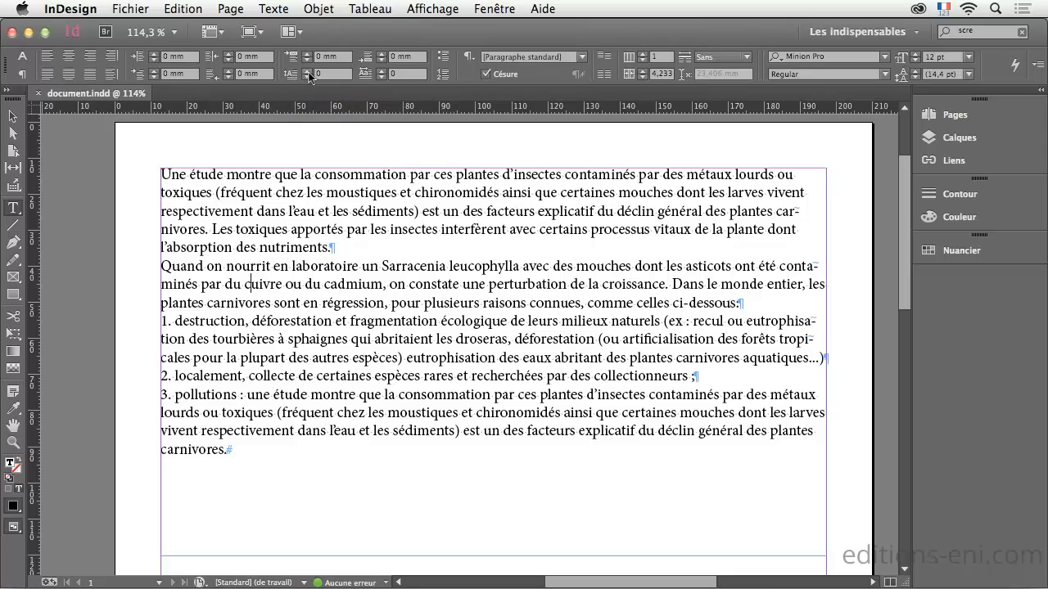
click(308, 71)
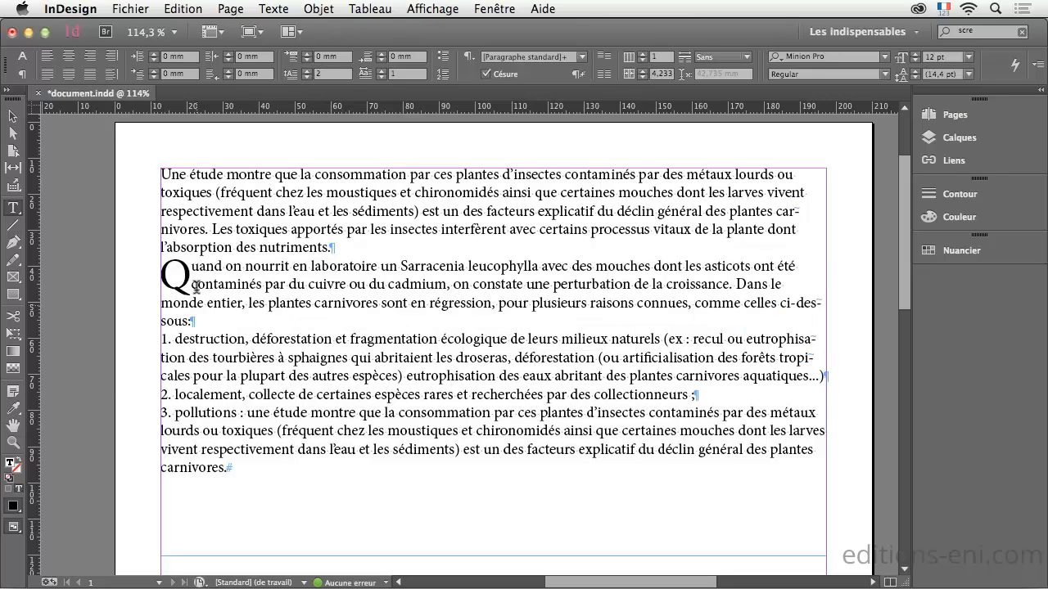
Try extending the drop cap to three characters and reduce it back to one character.
click(381, 71)
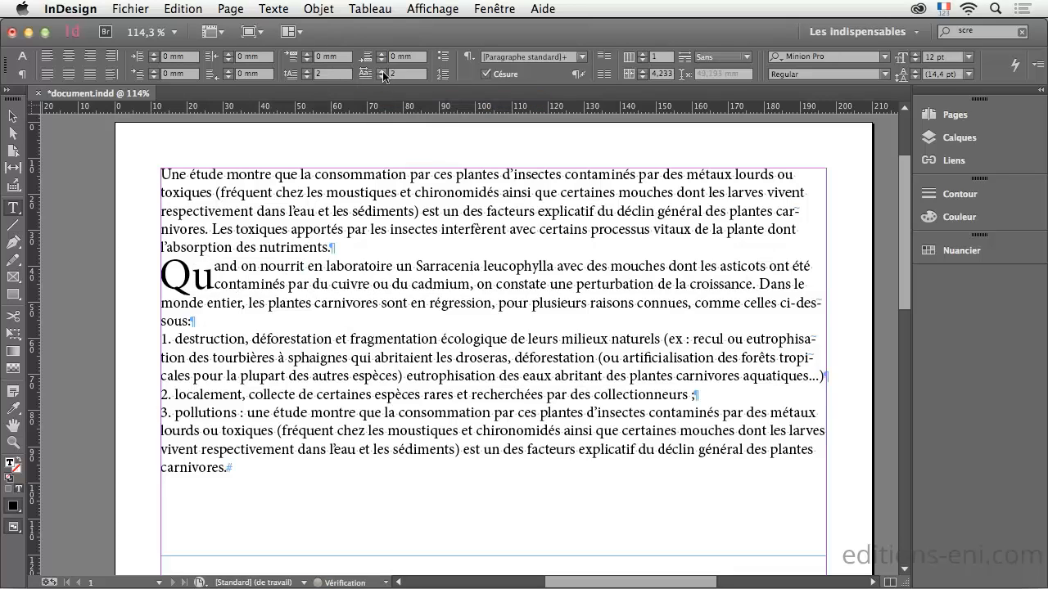
click(383, 71)
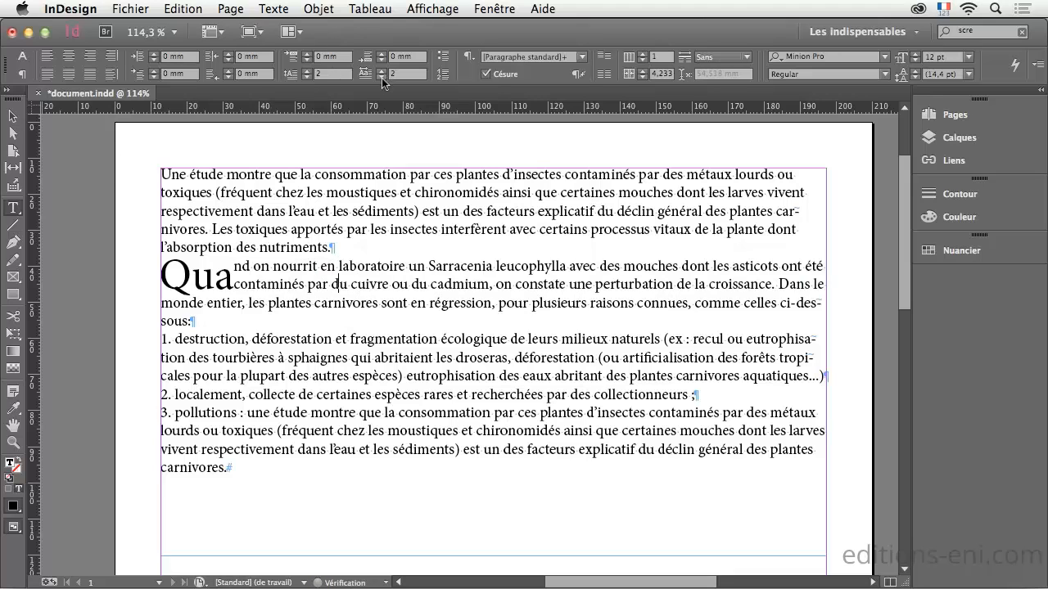
click(381, 77)
click(381, 77)
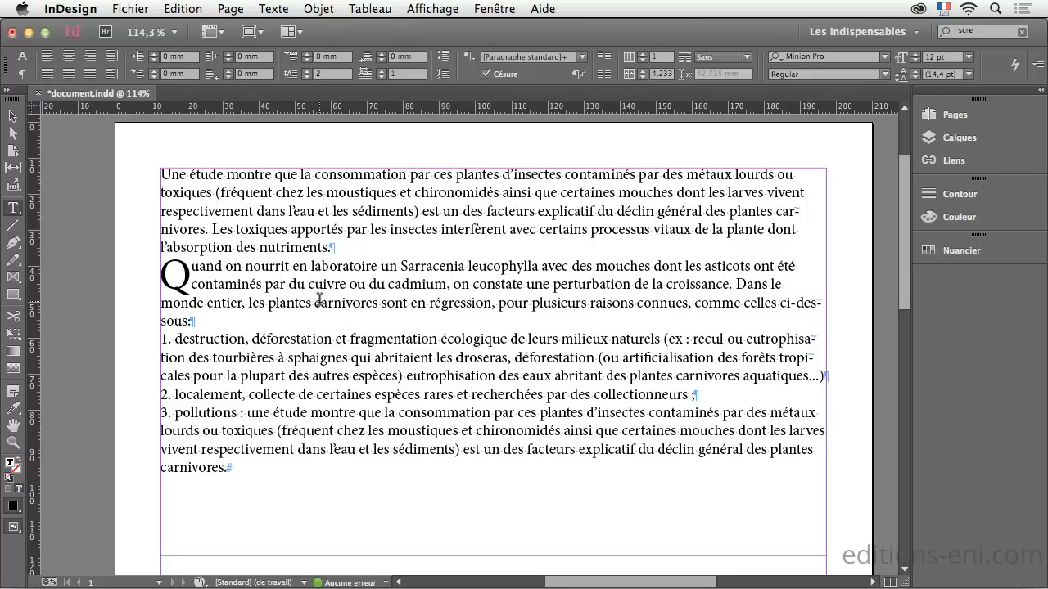
With no text selected, start a new character style named Lettrine.
click(494, 9)
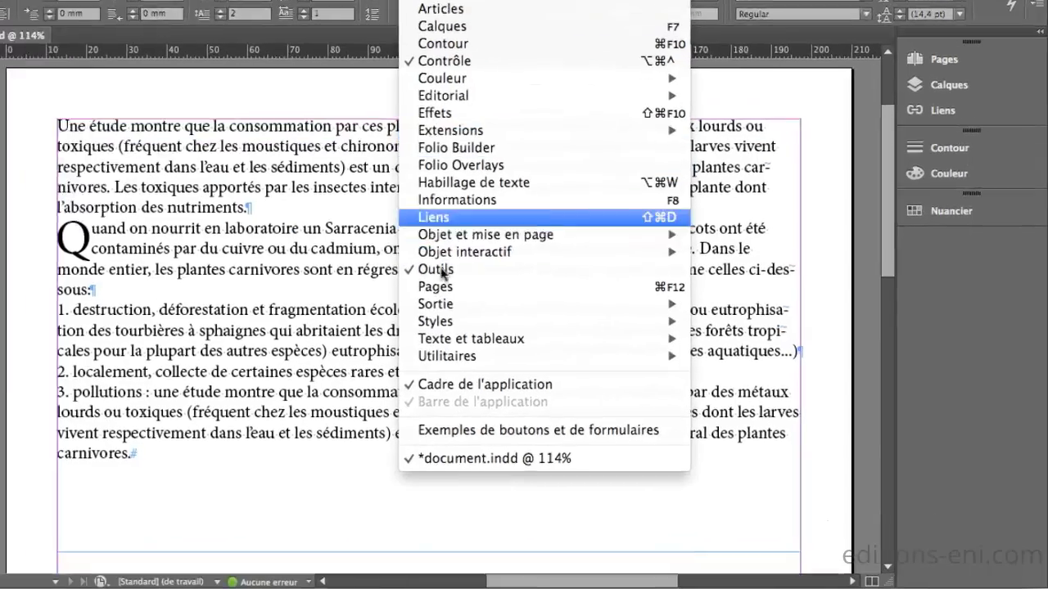
mouse_move(435, 321)
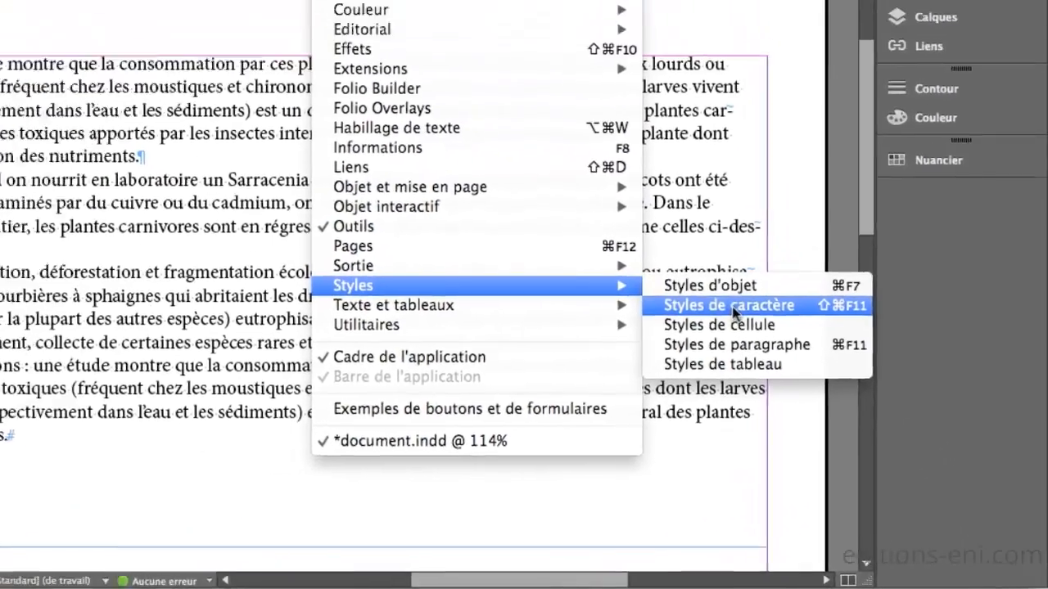
click(733, 306)
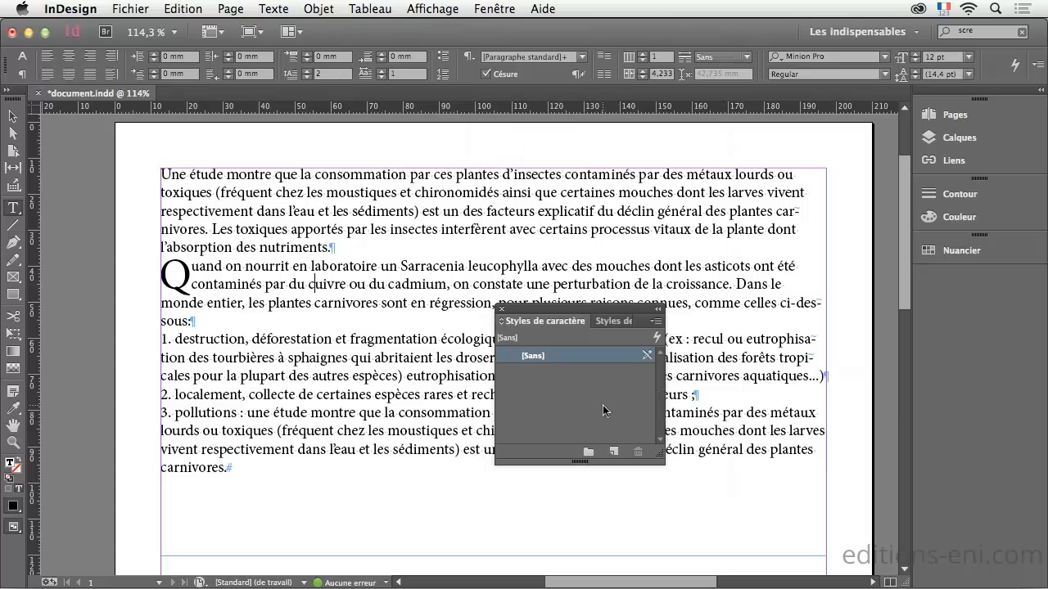
click(12, 116)
click(147, 200)
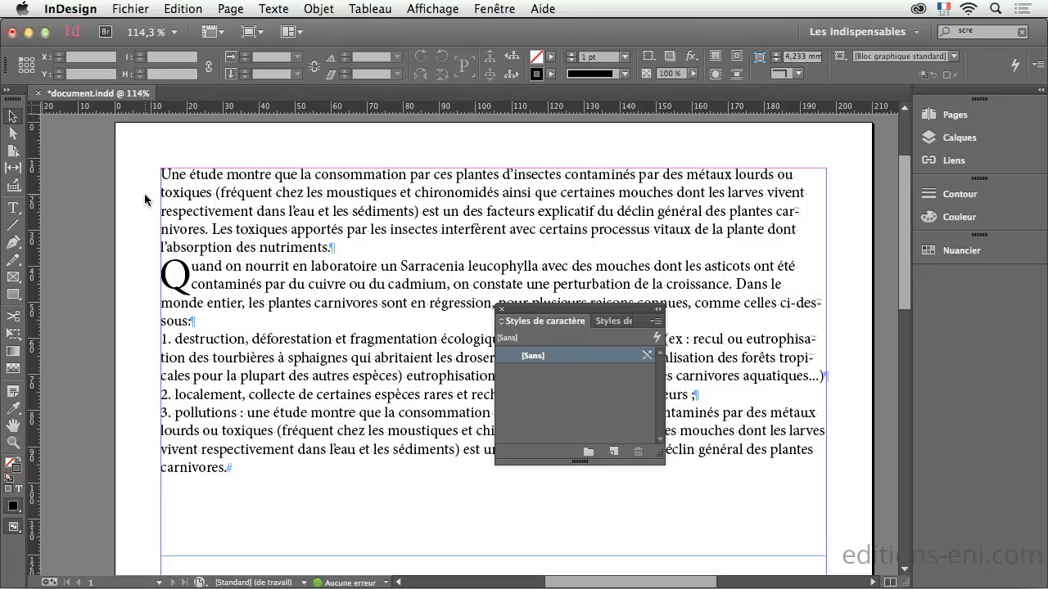
click(564, 389)
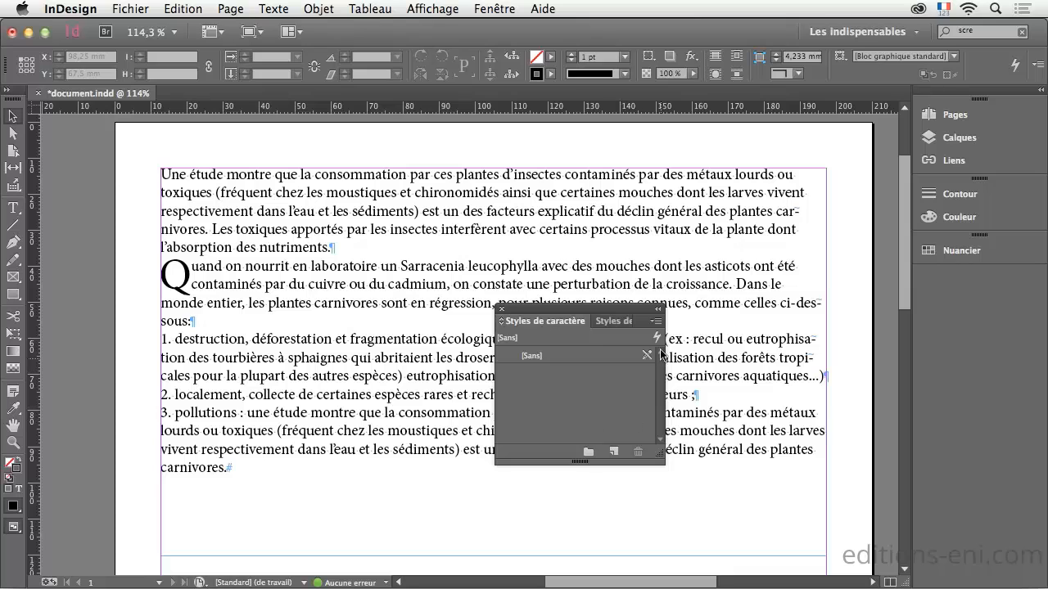
click(656, 321)
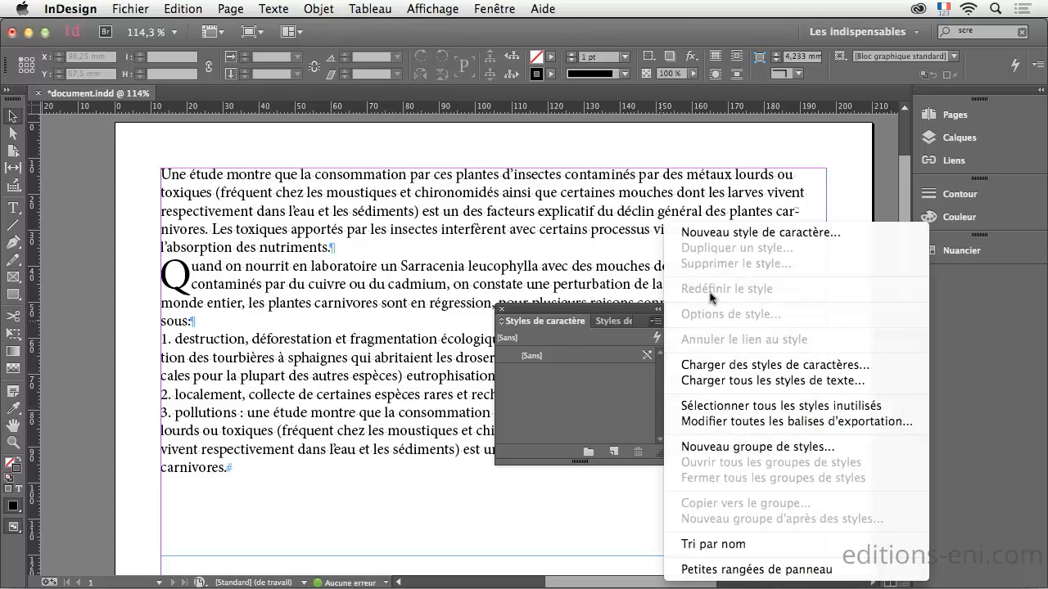
click(733, 234)
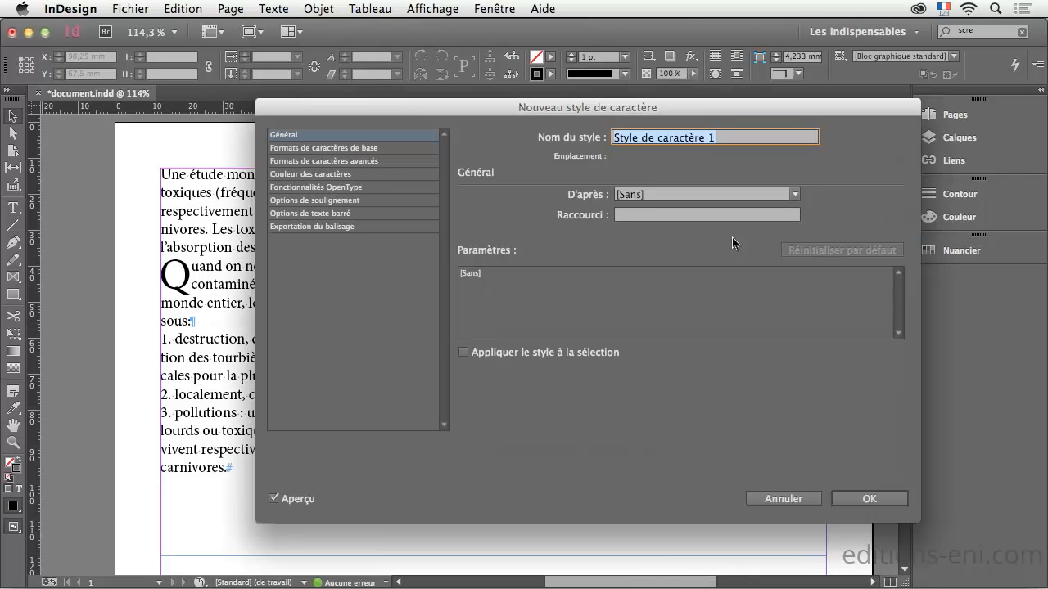
text(Lettrin)
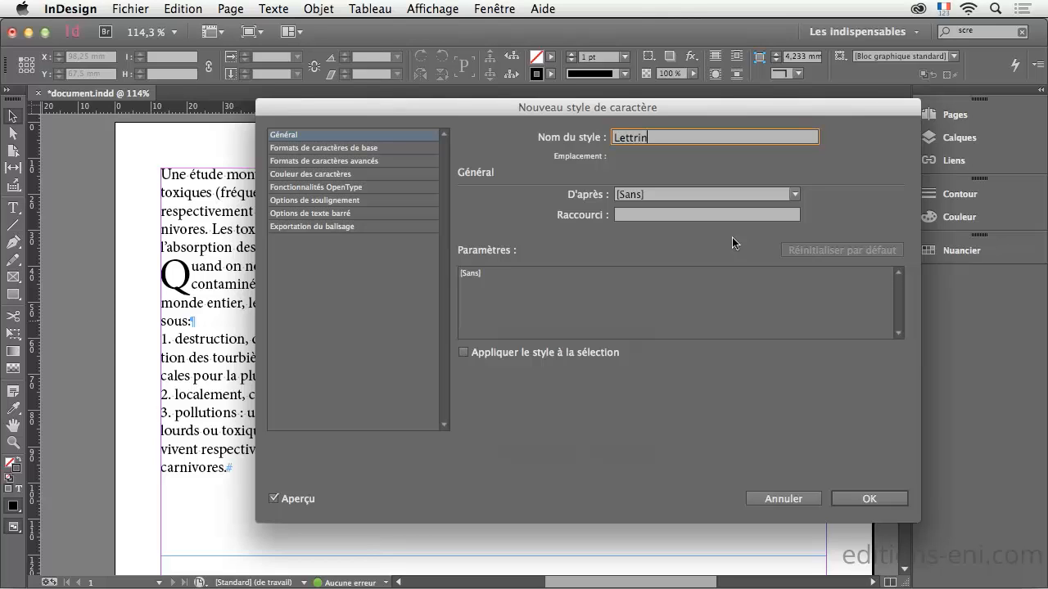
text(e)
Give the Lettrine style the red colour C=15 M=100 J=100 N=0 and the Bold font style, and save it.
click(334, 176)
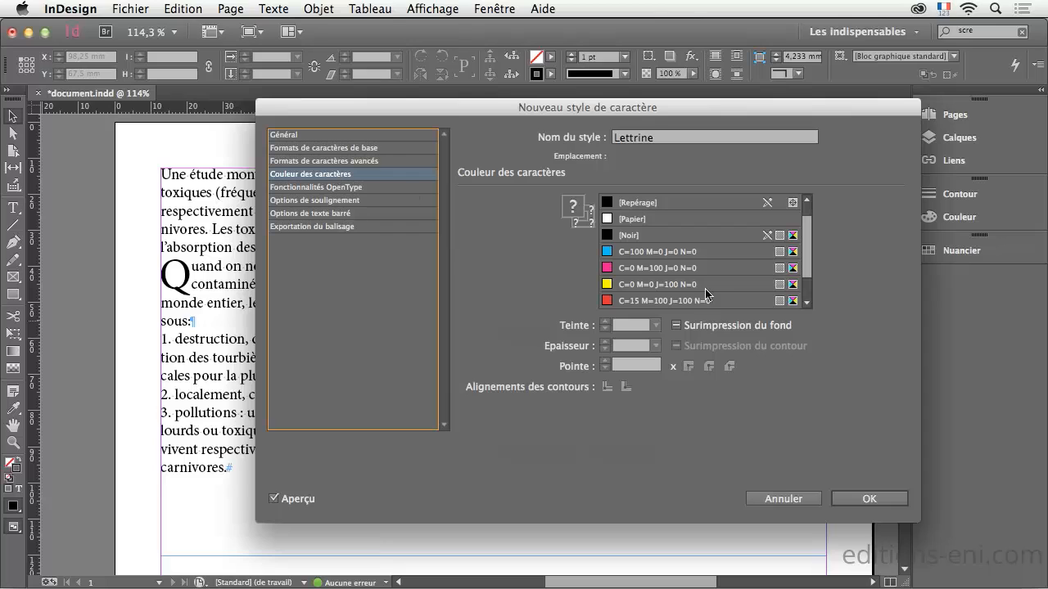
click(610, 301)
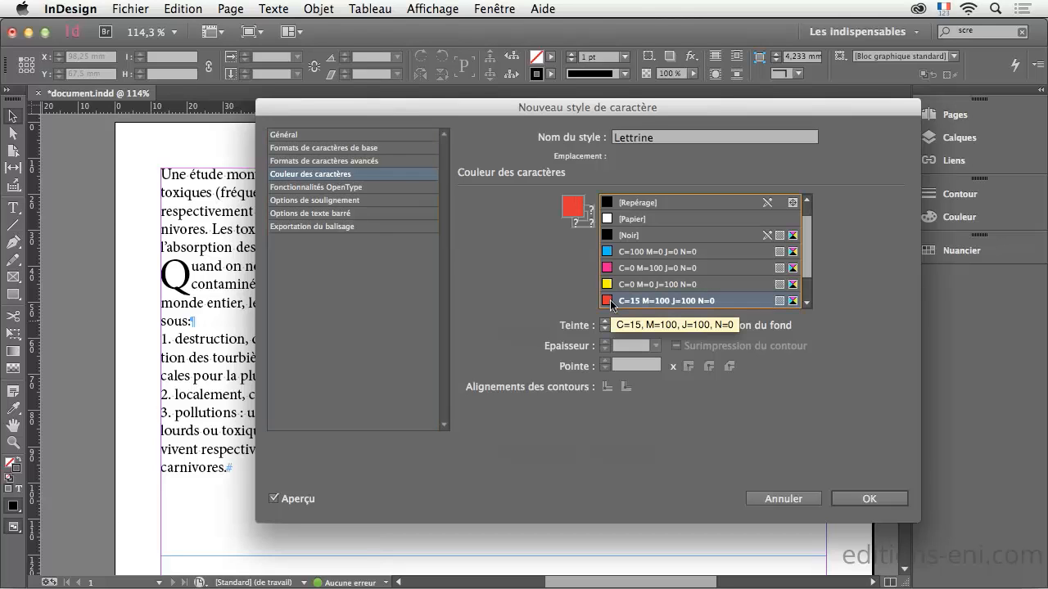
click(373, 148)
click(723, 223)
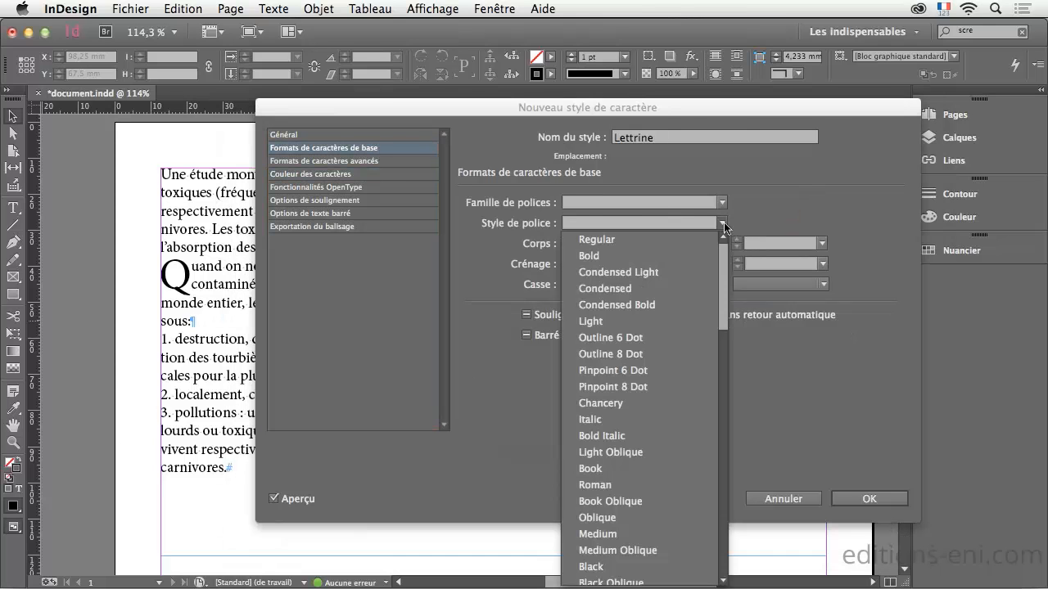
click(626, 257)
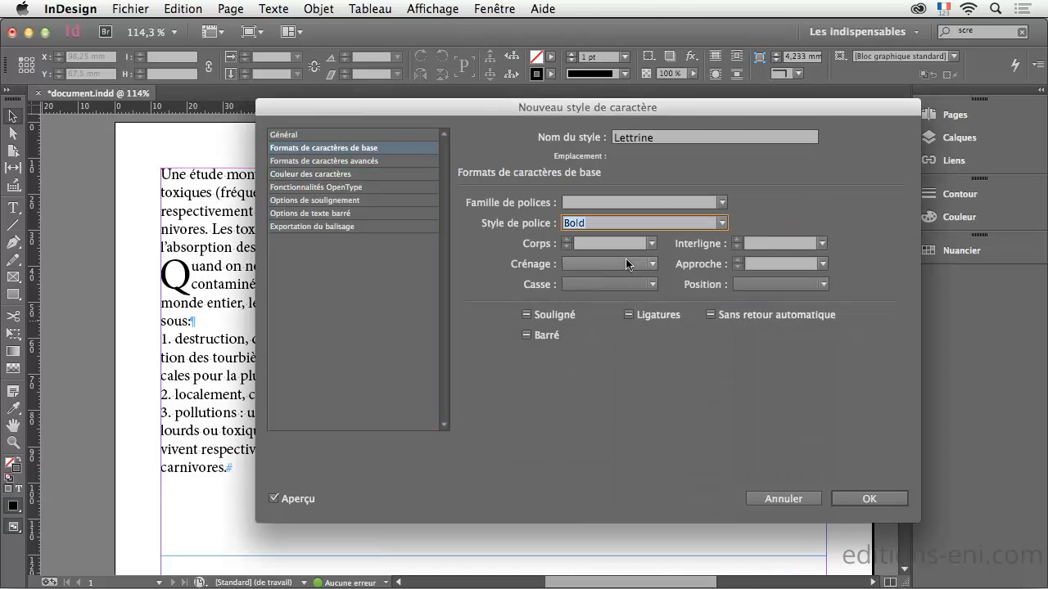
click(870, 499)
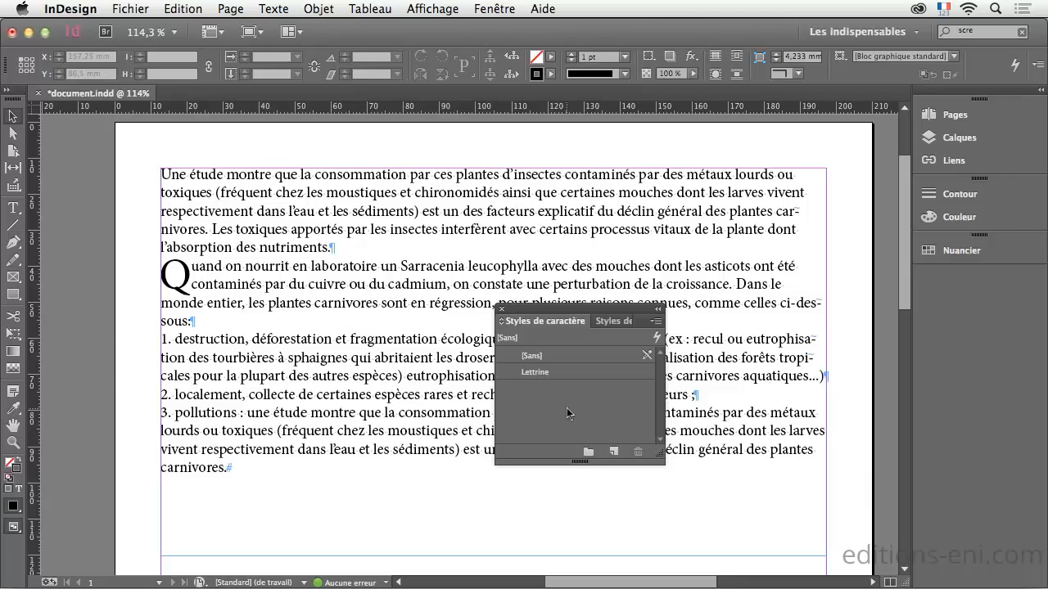
Open the Lettrines et styles imbriqués settings for the "Quand on nourrit" paragraph, keeping its drop cap in view.
click(13, 208)
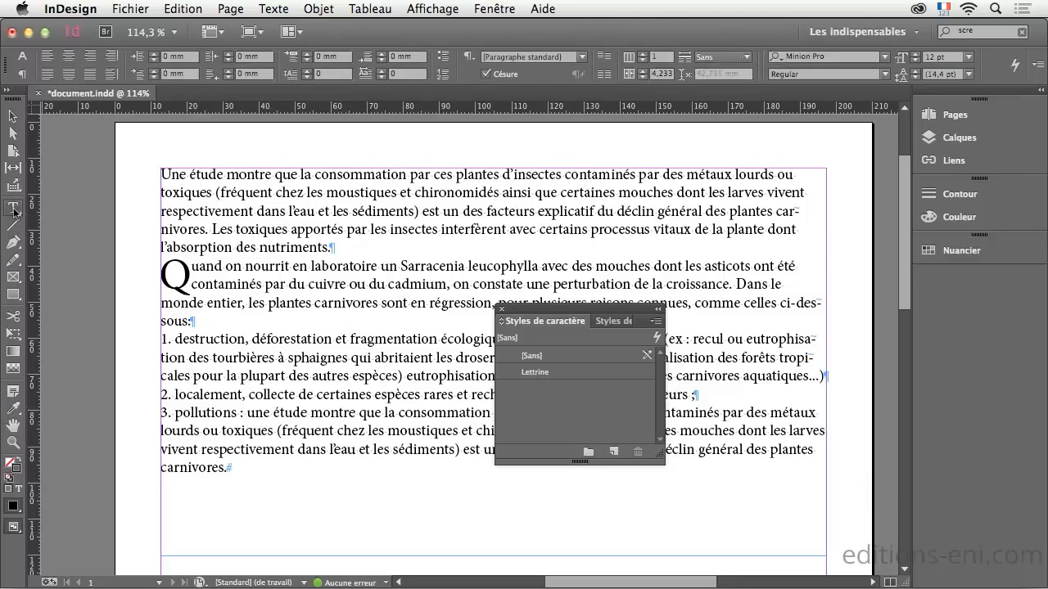
click(263, 284)
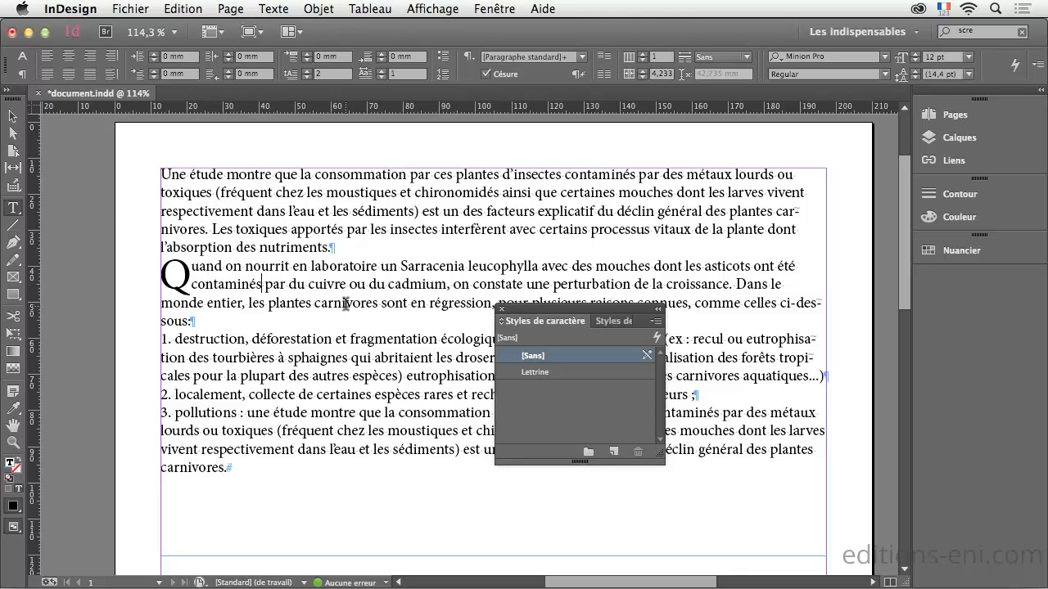
drag(550, 316, 738, 398)
click(284, 15)
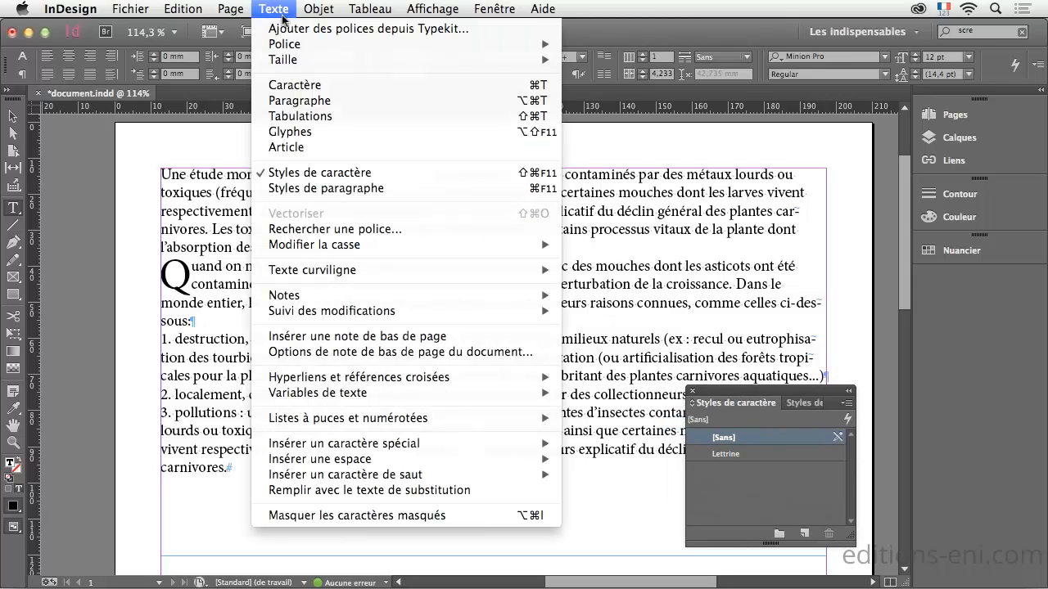
click(286, 101)
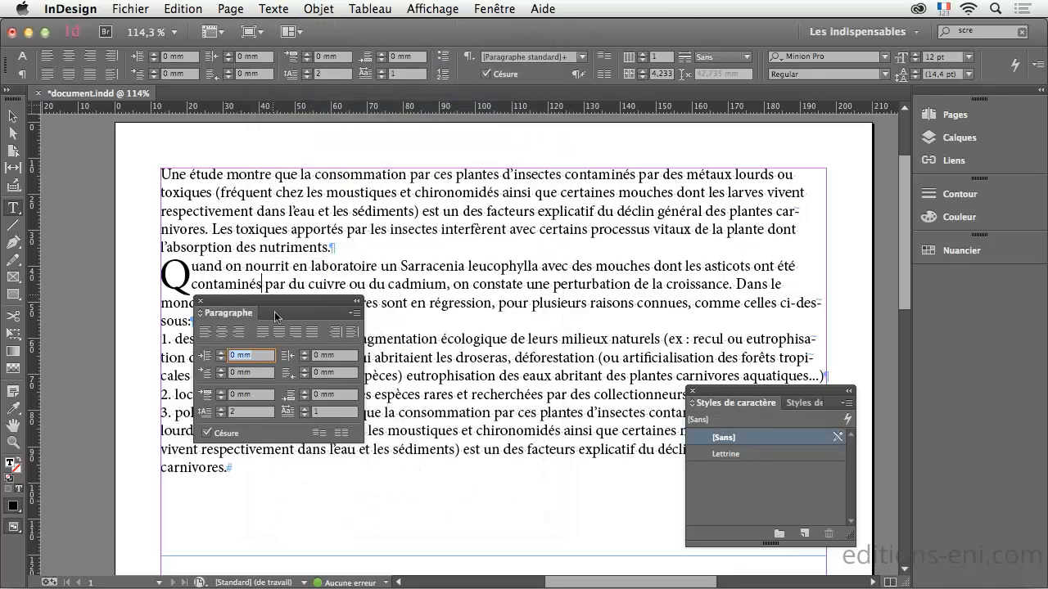
drag(274, 317, 255, 386)
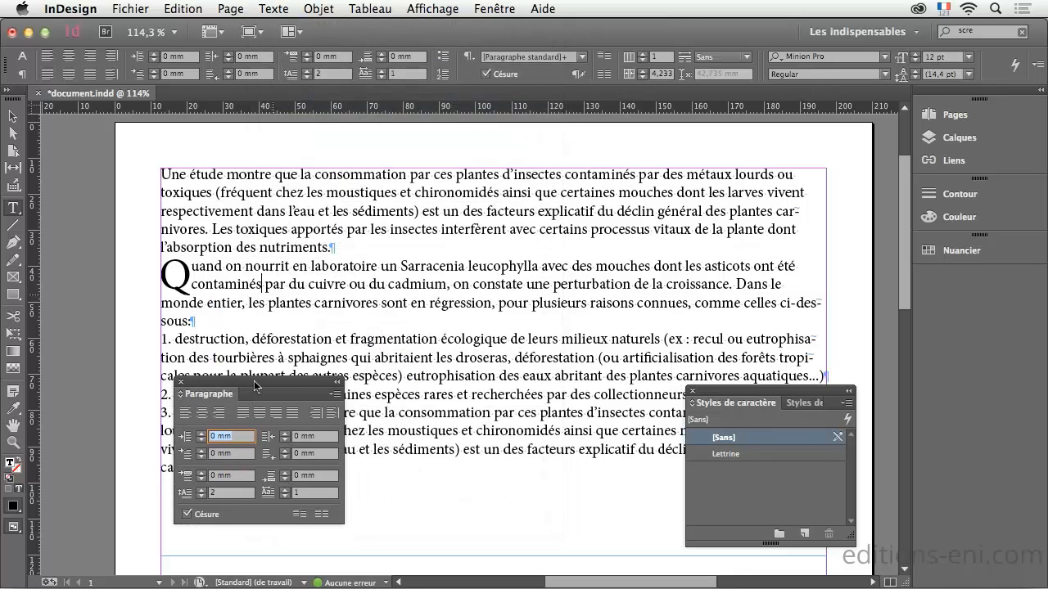
click(335, 395)
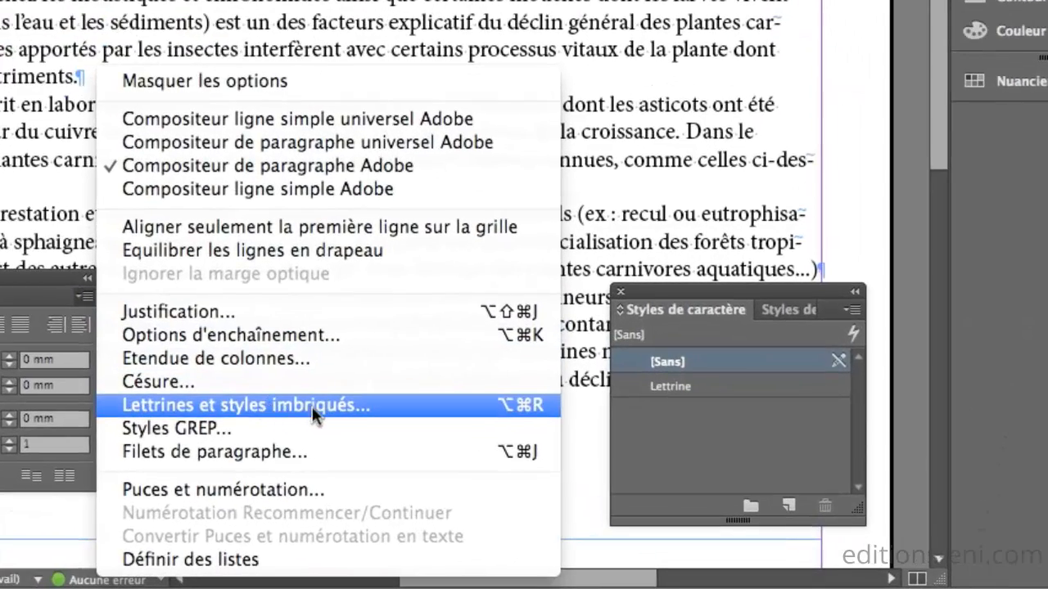
click(311, 406)
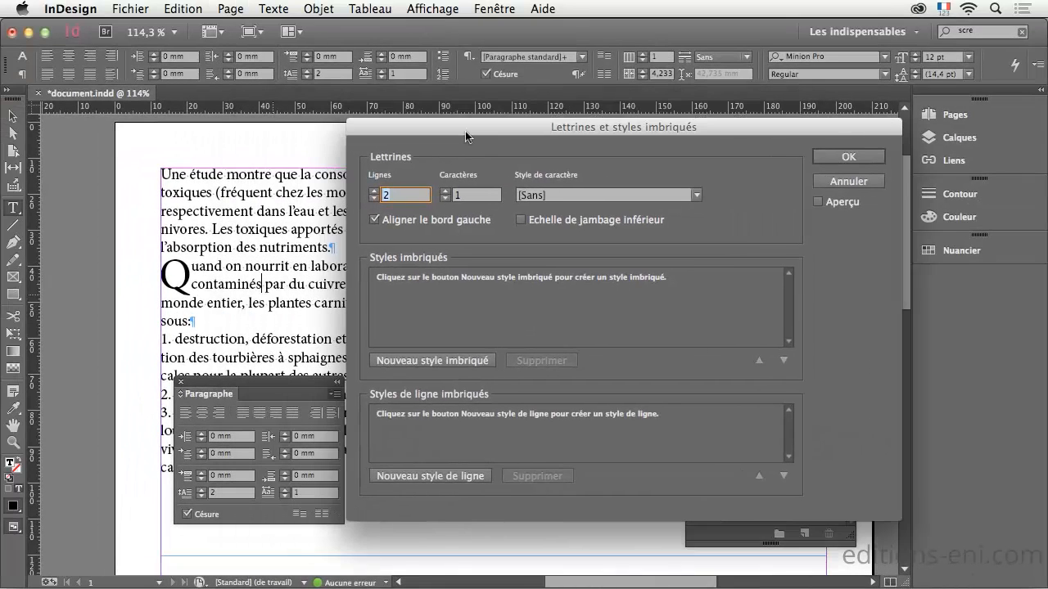
drag(465, 131, 478, 118)
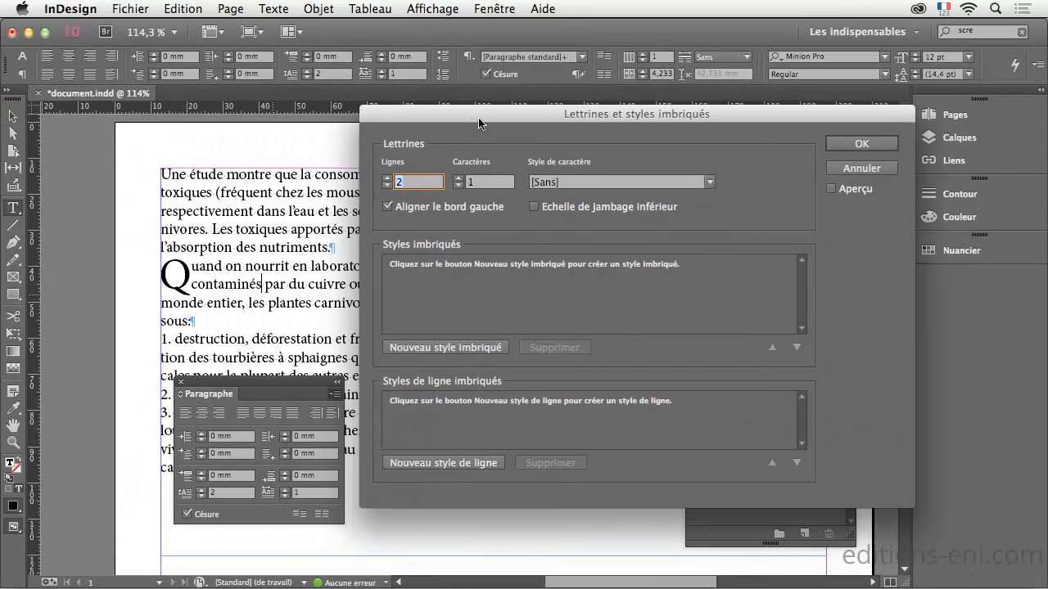
Turn on the preview and assign the Lettrine character style to the drop cap.
click(831, 189)
click(711, 183)
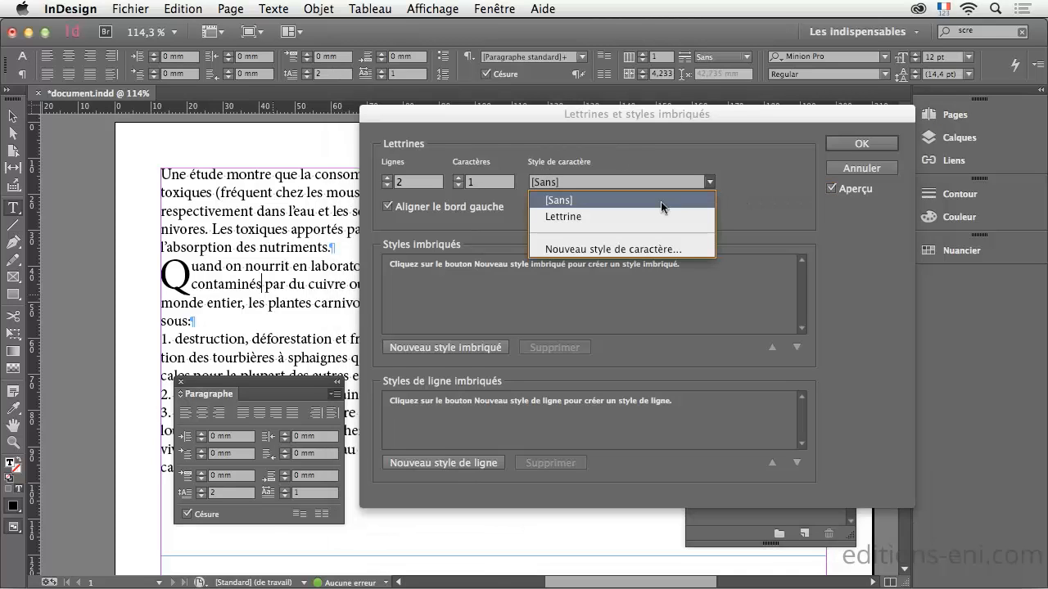
click(571, 216)
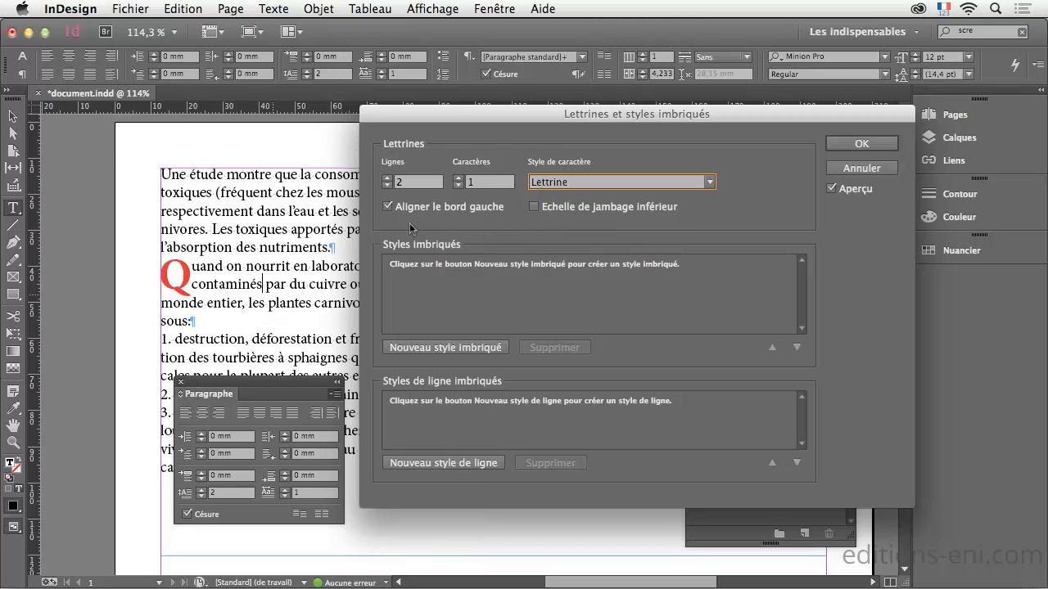
Try the drop cap without Aligner le bord gauche, restore that option, enable Echelle de jambage inférieur and apply the settings.
click(389, 209)
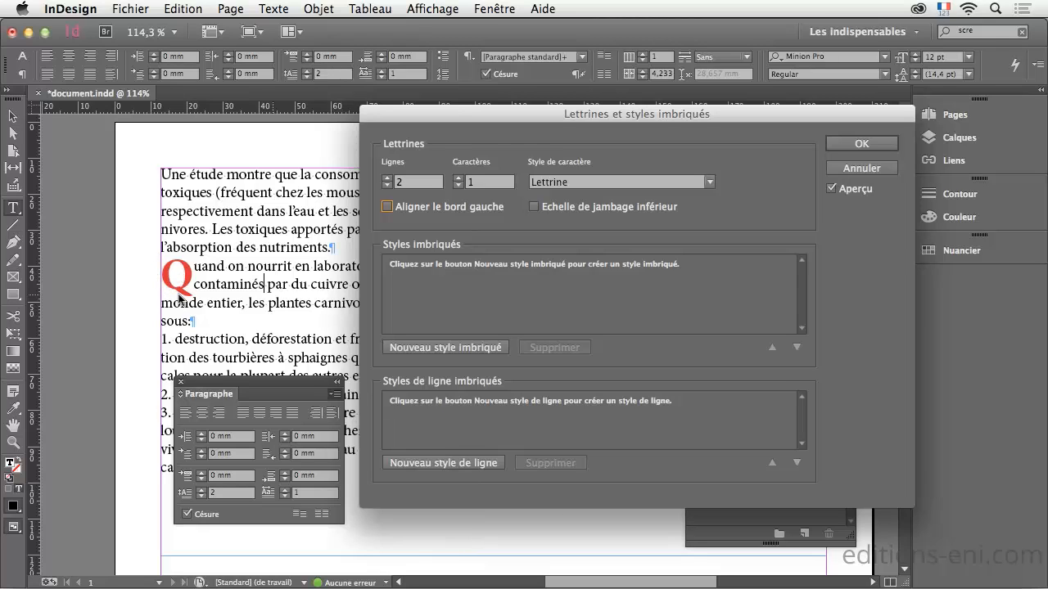
click(387, 207)
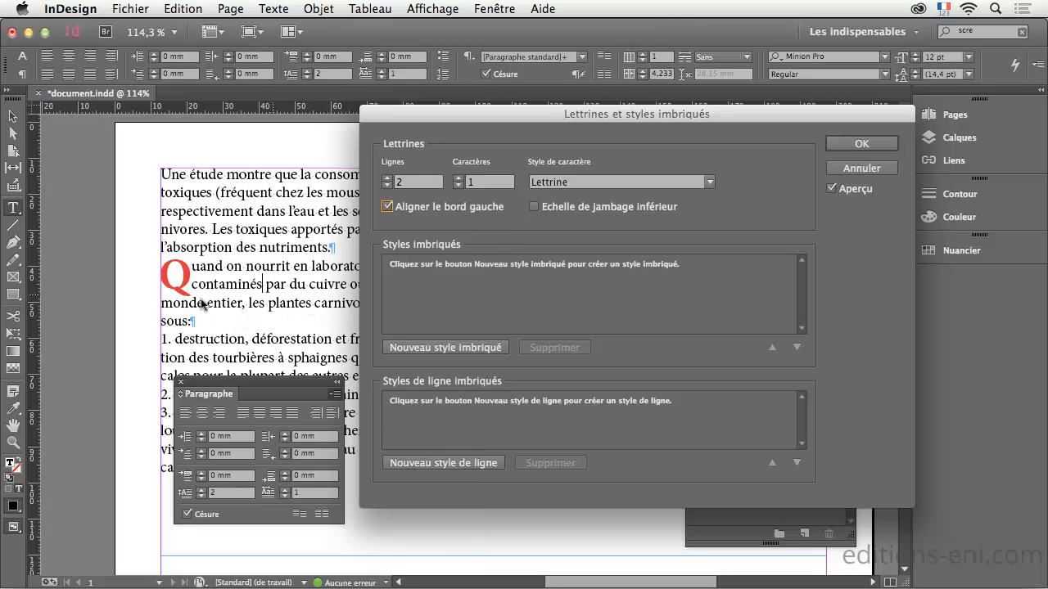
click(534, 208)
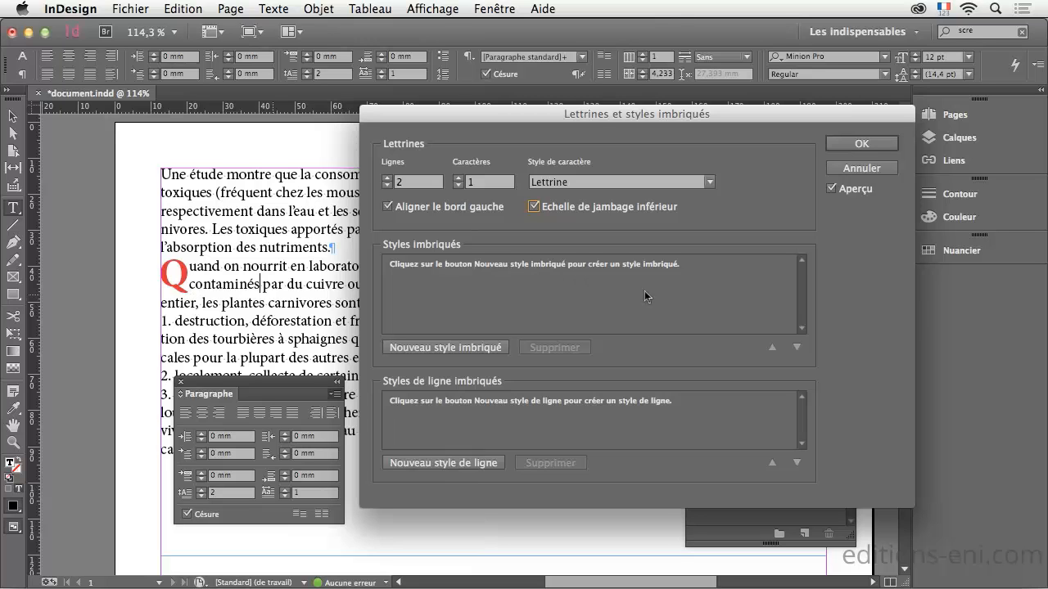
click(848, 145)
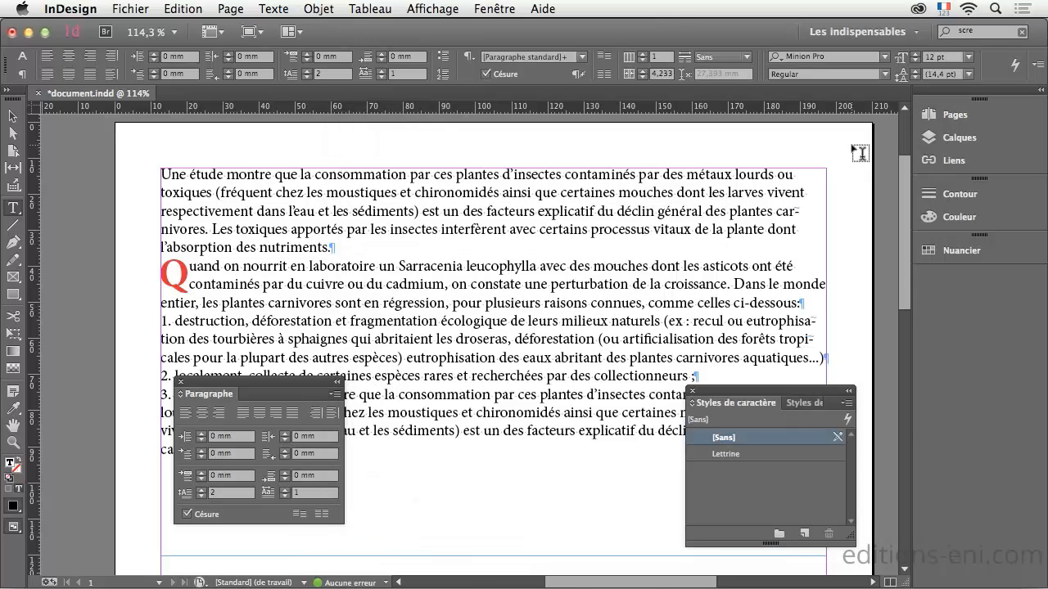